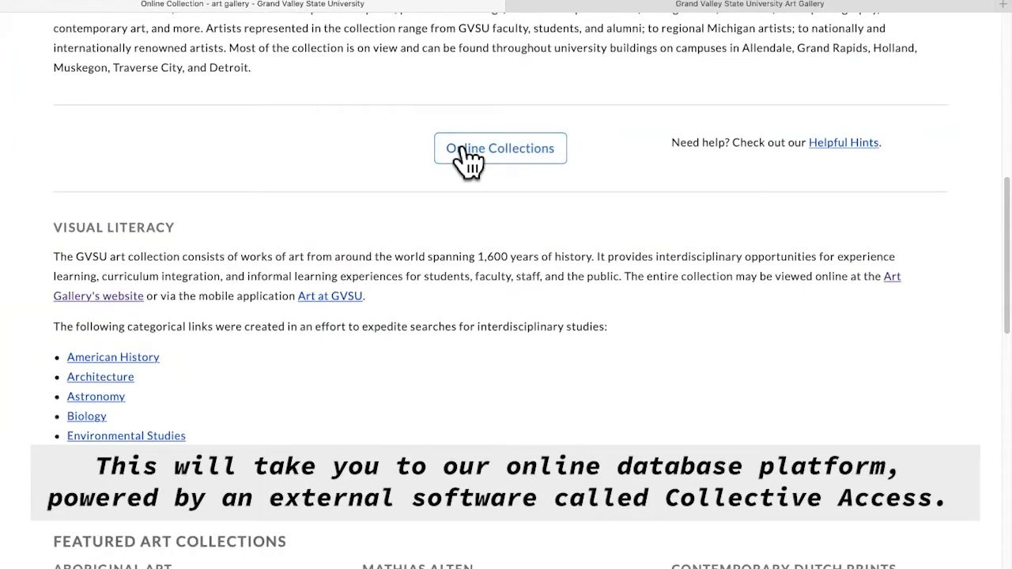
- Follow the Online Collections link and look over the CollectiveAccess project homepage
click(468, 155)
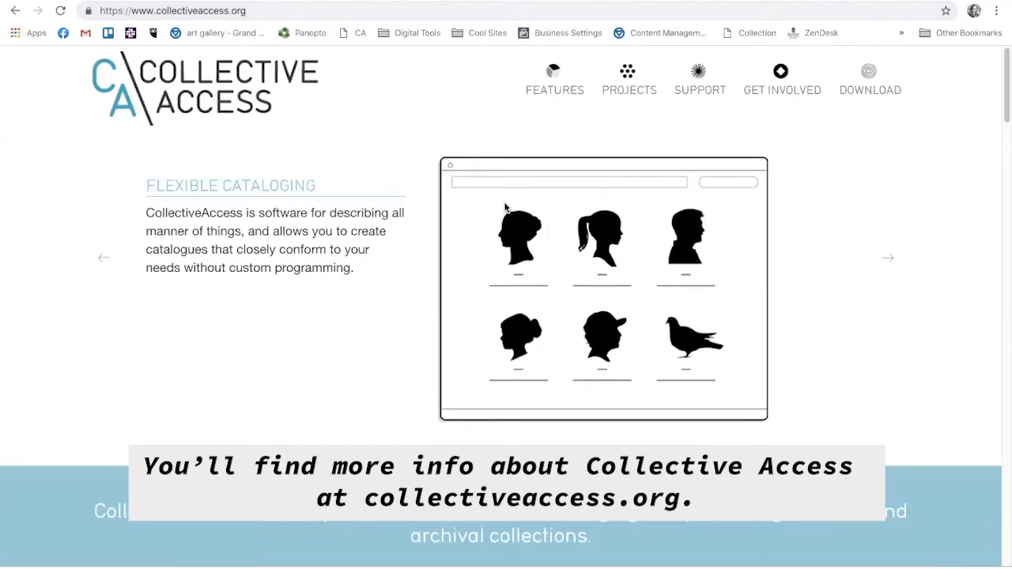
scroll(505, 207, down, 1)
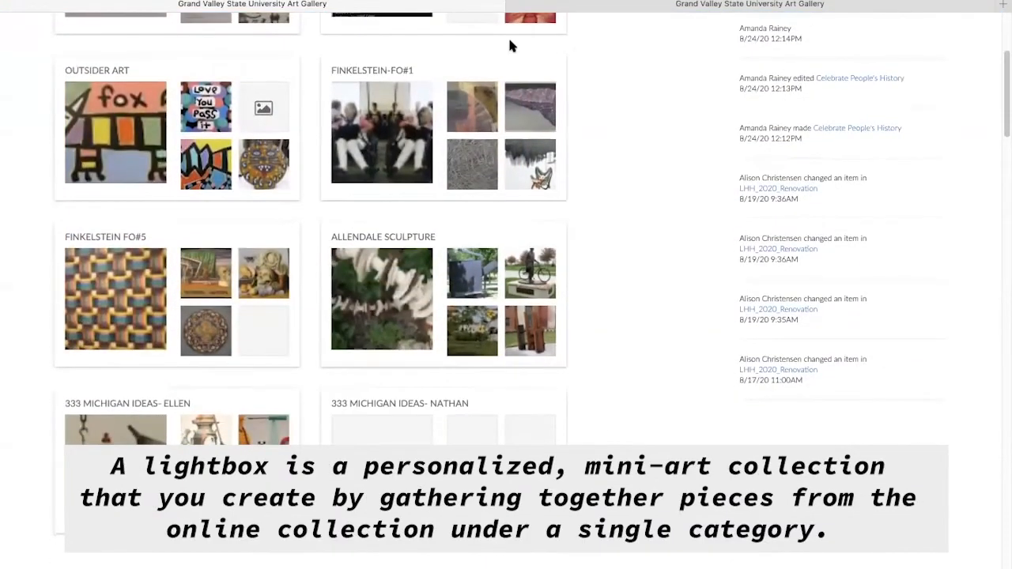
- Open the 2020_ALTEN_TRAVELING_EXHIBITION_FINAL lightbox from the lightboxes list
scroll(509, 46, down, 6)
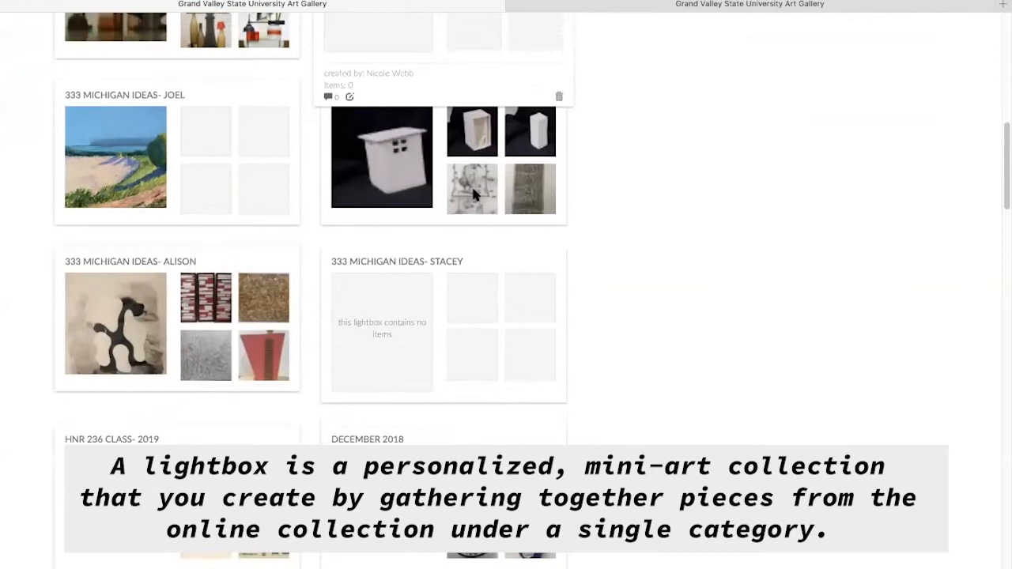
scroll(473, 193, down, 7)
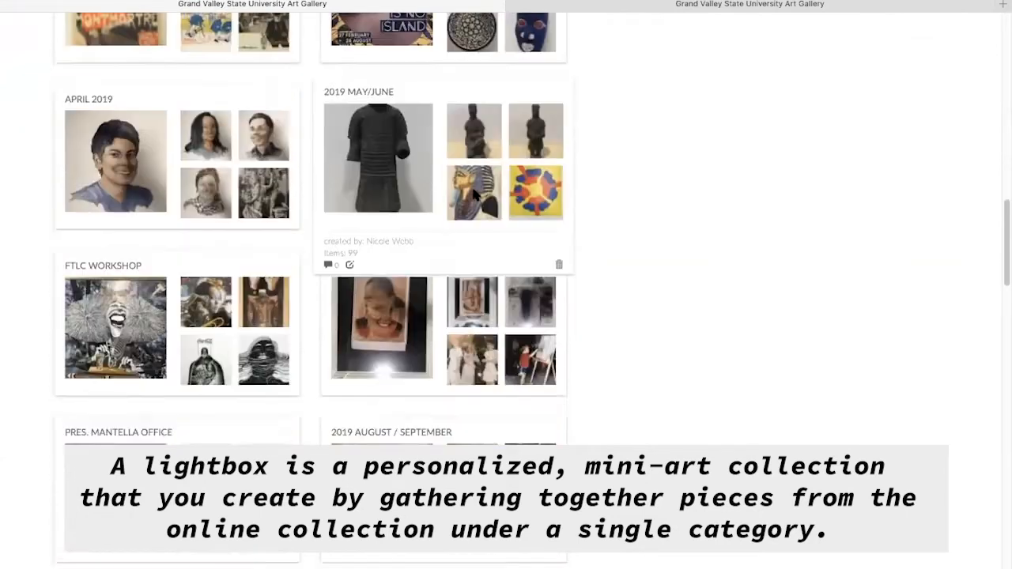
scroll(474, 196, down, 9)
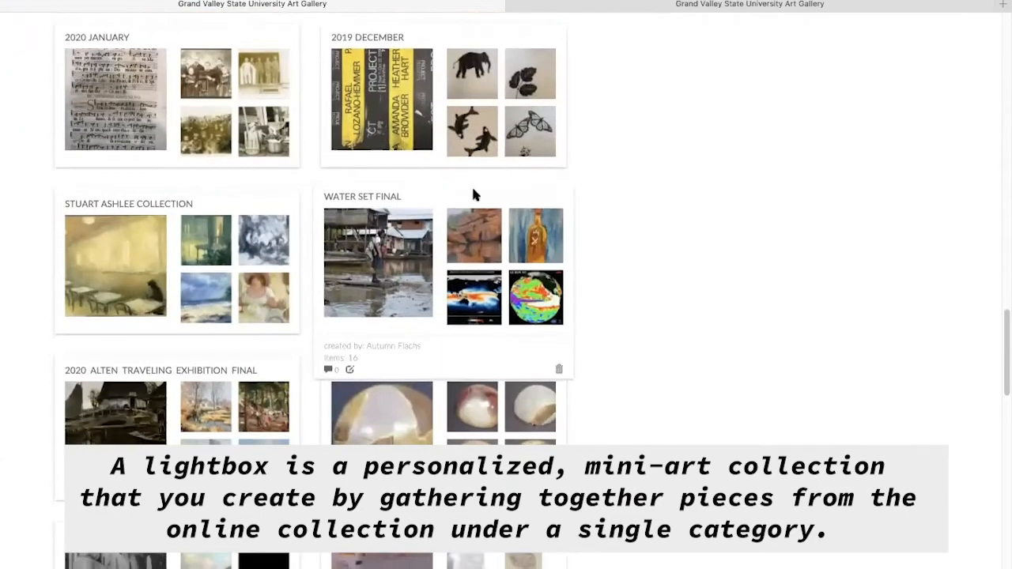
scroll(471, 184, down, 3)
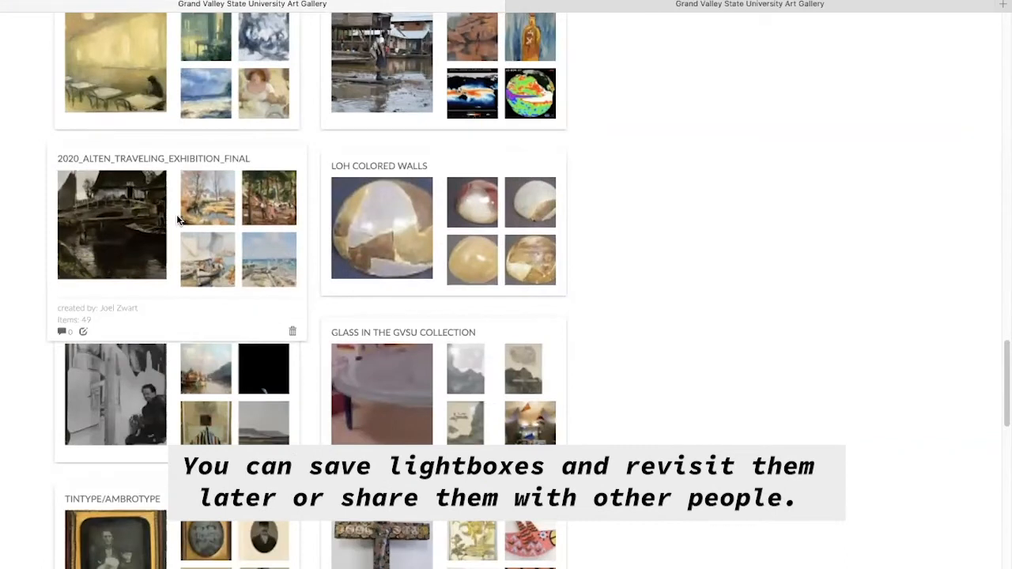
click(124, 266)
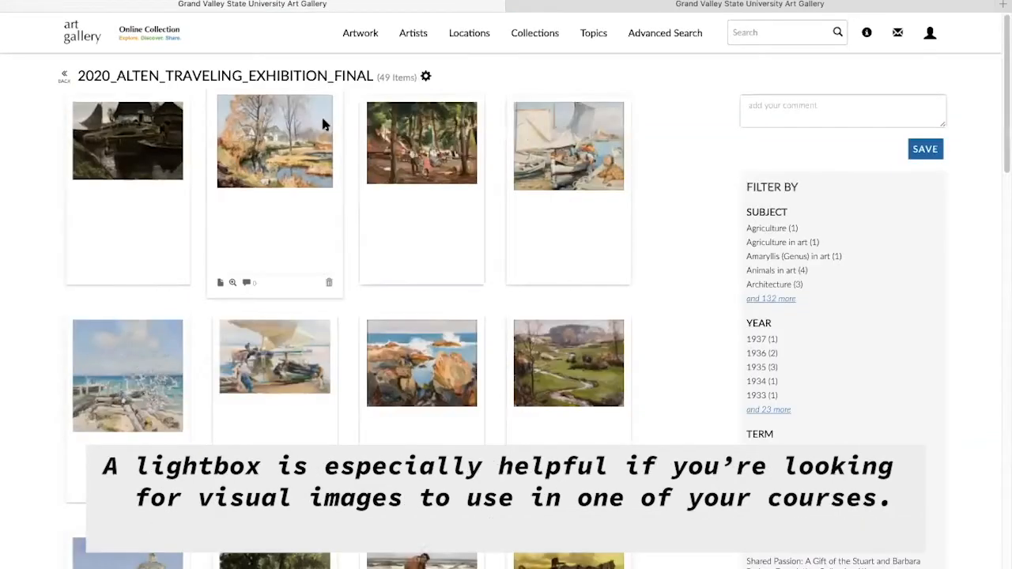
- Play the lightbox as a slideshow presentation from its options menu
click(425, 76)
scroll(456, 107, up, 1)
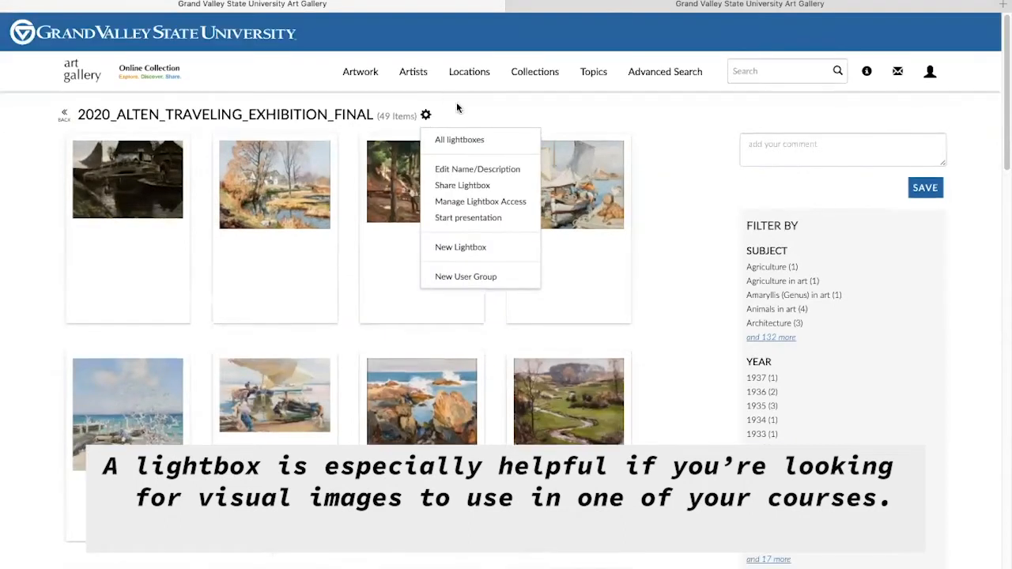
click(511, 218)
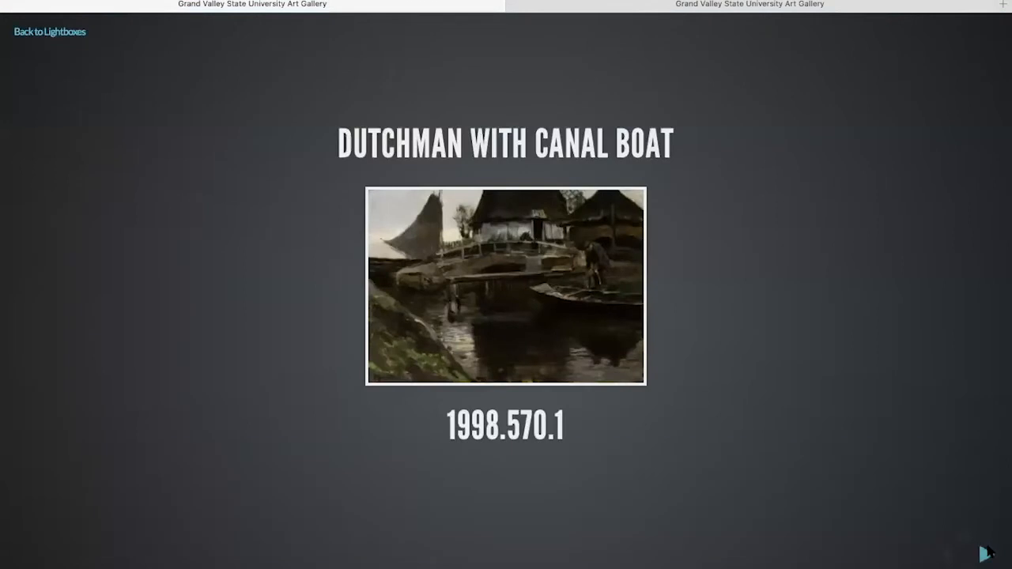
- Advance the Alten slideshow through three artworks, then bring up the Register form
click(986, 553)
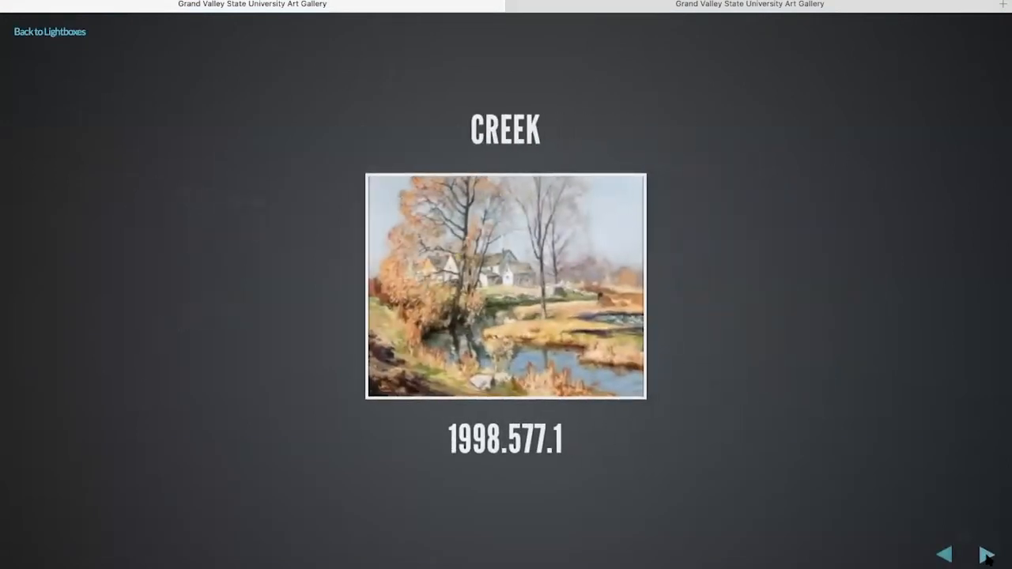
click(986, 555)
click(987, 554)
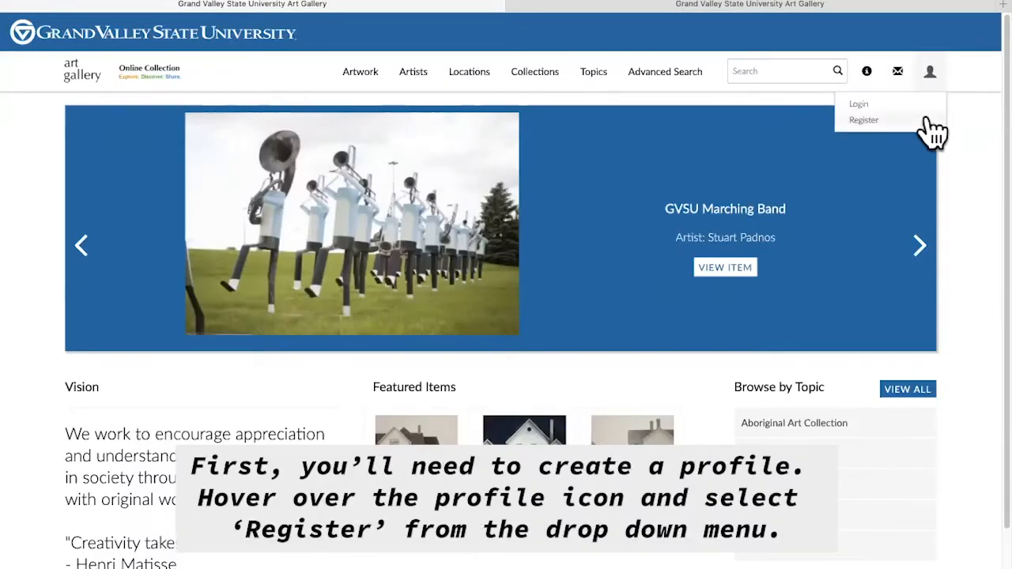
click(926, 120)
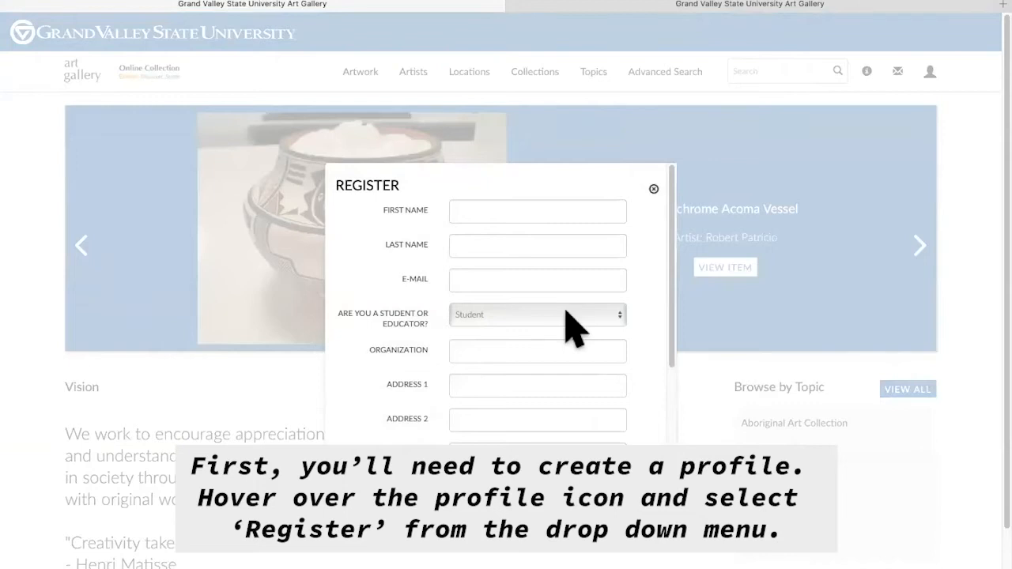
- Complete the Register form with a security answer and a confirmed password, and submit it
scroll(567, 312, down, 5)
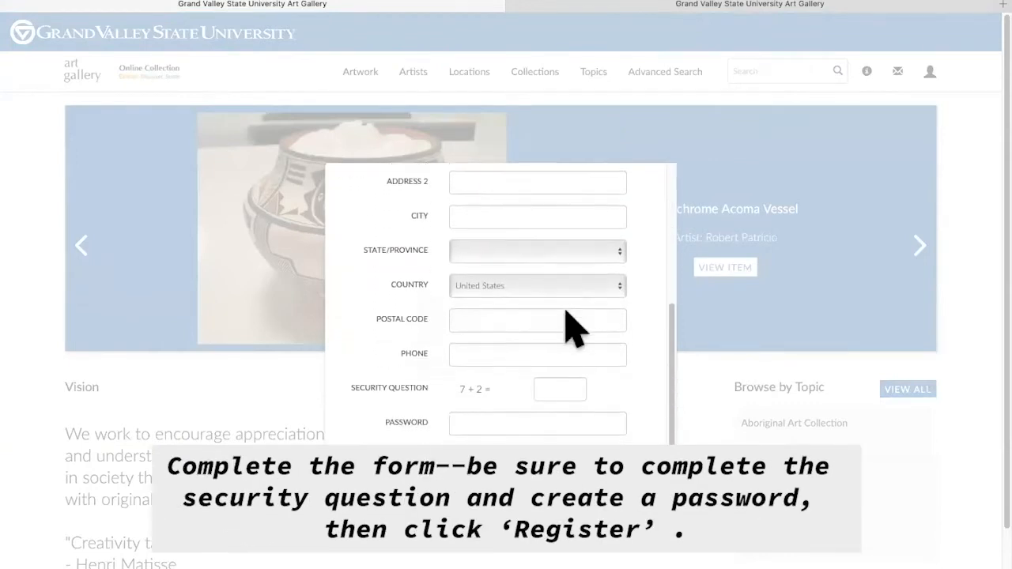
scroll(567, 316, down, 1)
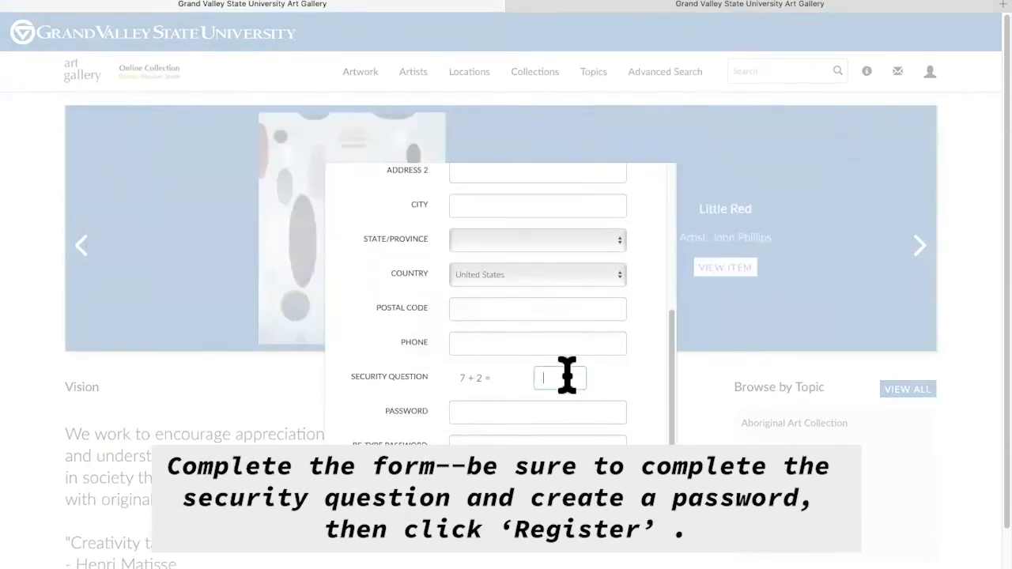
click(567, 377)
click(561, 411)
click(557, 437)
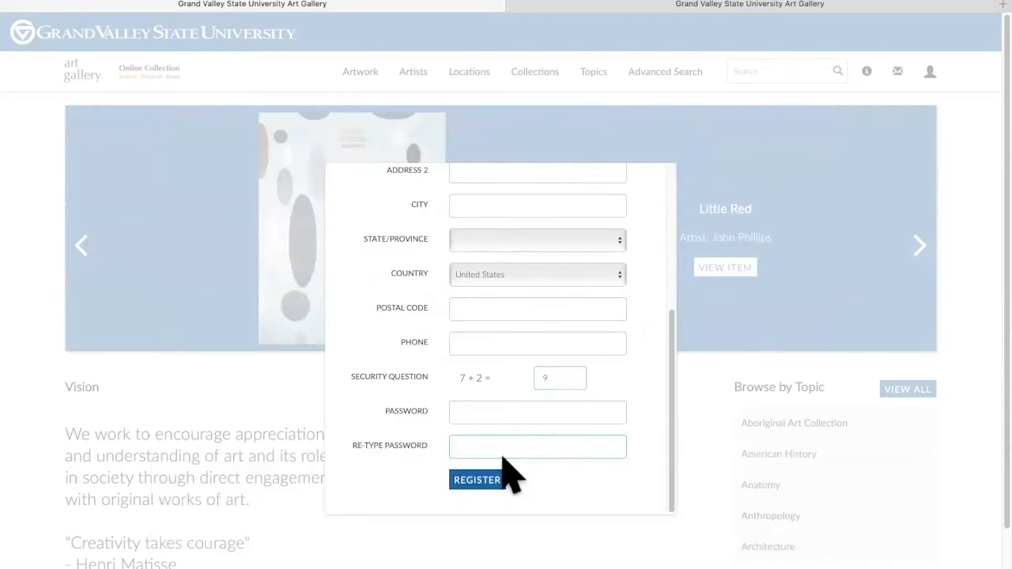
click(477, 481)
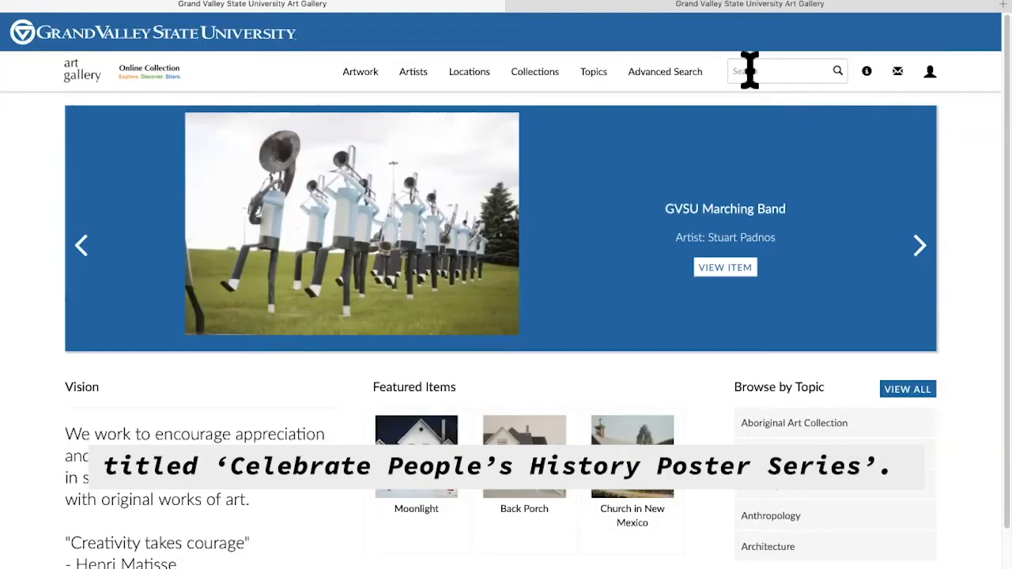
- Search for 'Celebrating People's History', returning 124 objects and 71 people
click(750, 70)
text(Celebrating Peopl)
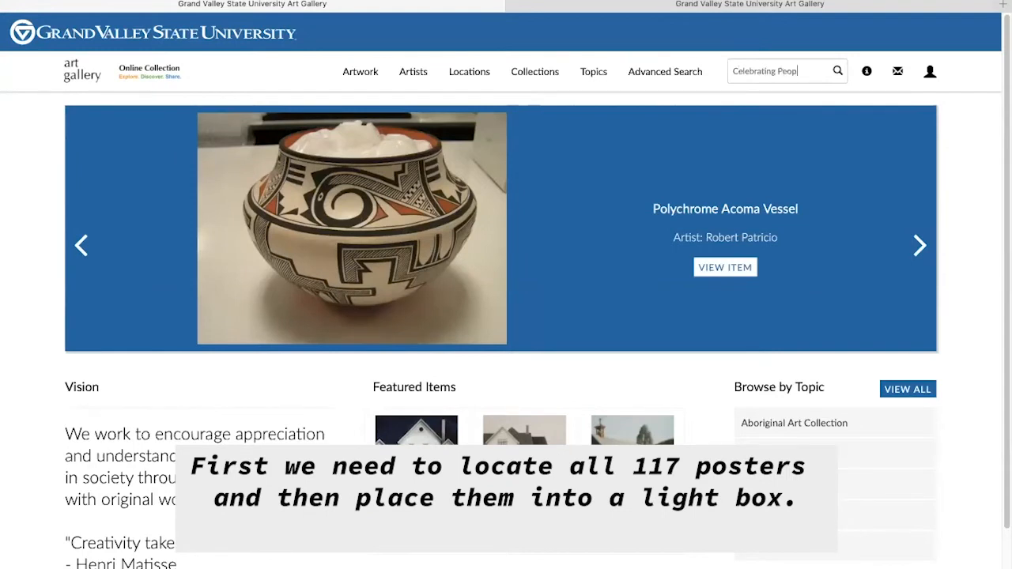
text(e's History)
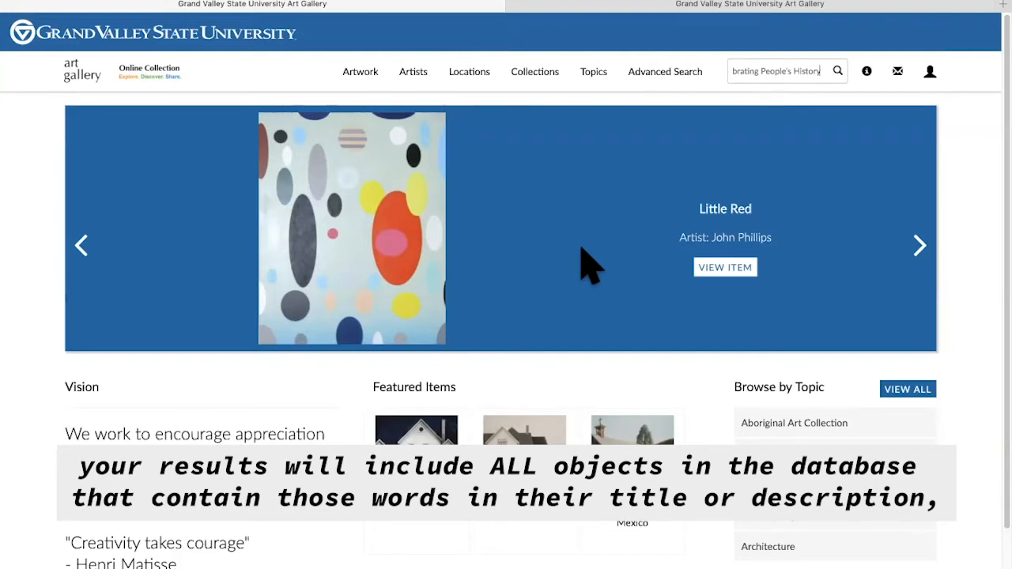
key(Return)
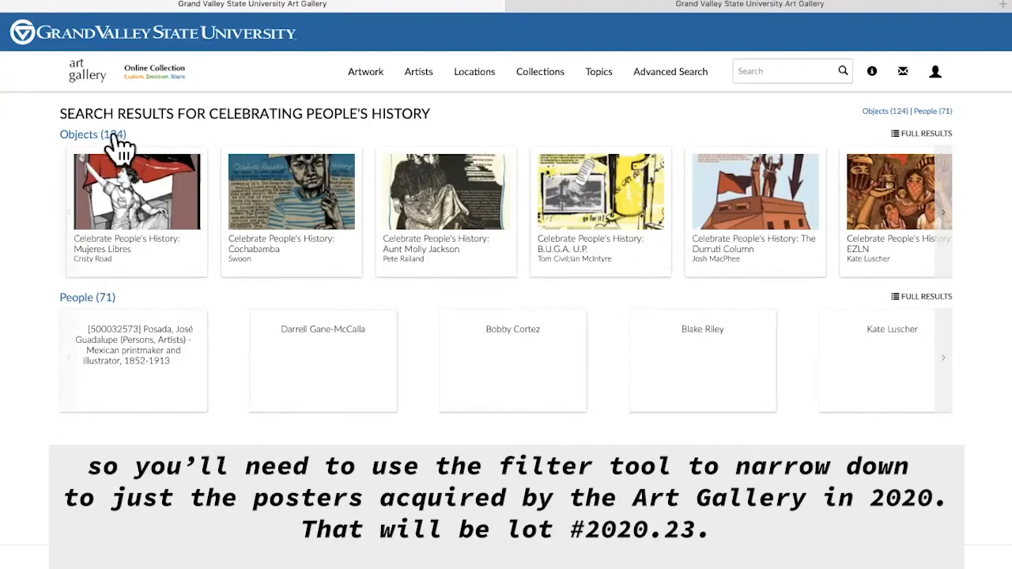
- List the 124 objects, filter to Lot 2020.23 (117), and open the May Day poster
click(114, 136)
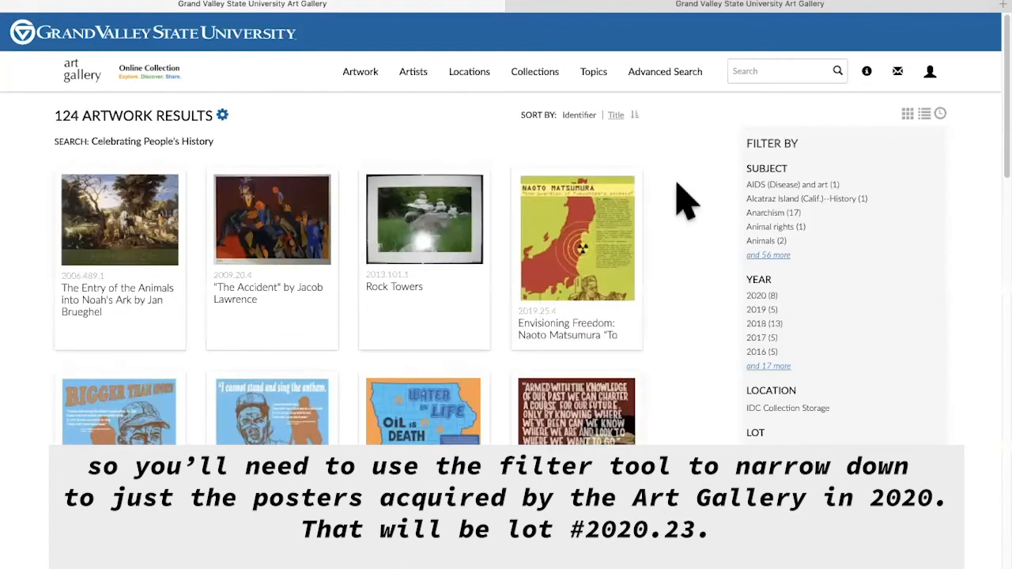
scroll(775, 316, down, 1)
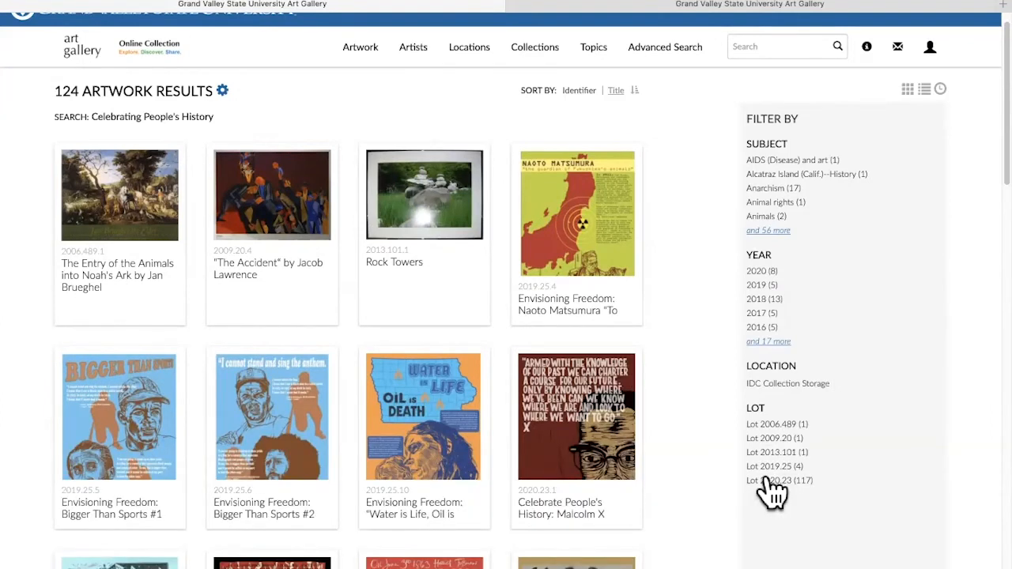
click(771, 482)
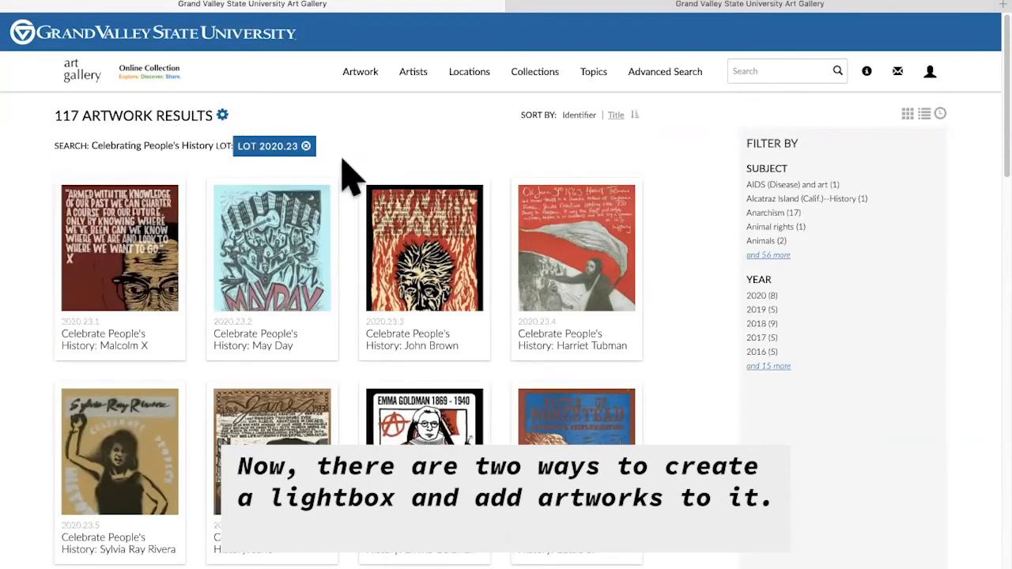
mouse_move(284, 253)
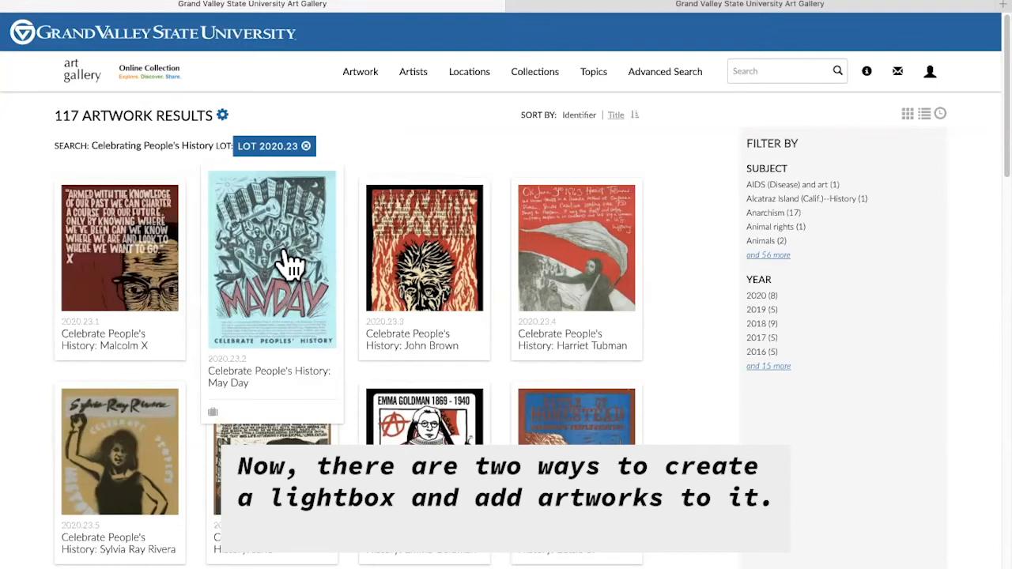
click(291, 264)
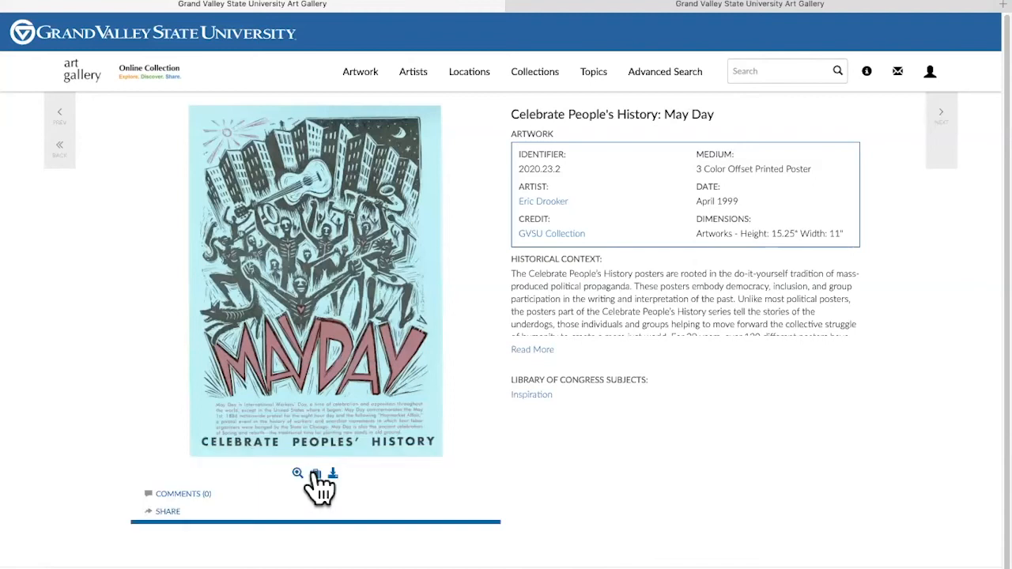
- Start a new lightbox for the May Day poster, typing 'Cel' as its name
click(315, 473)
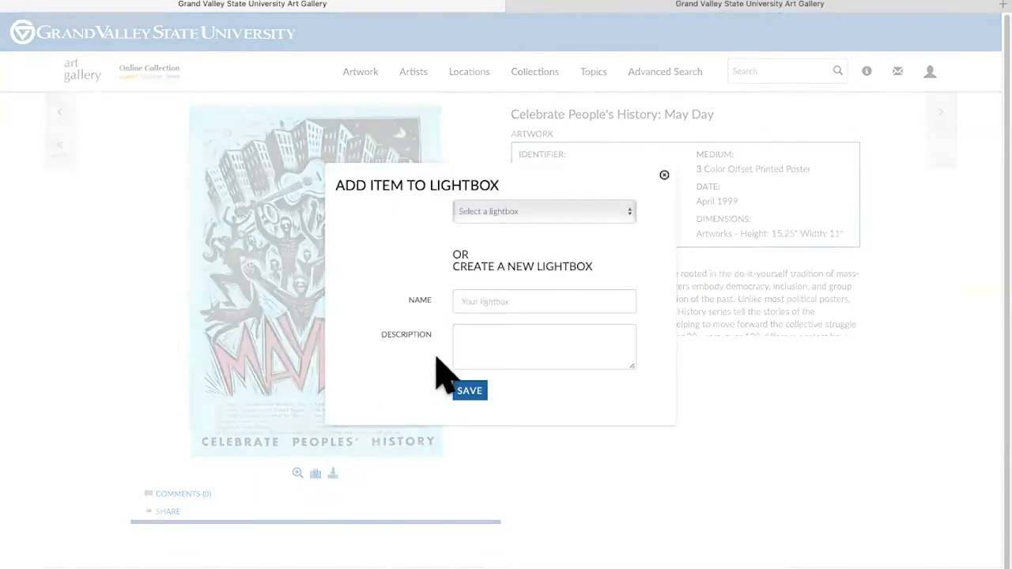
click(479, 307)
text(Cel)
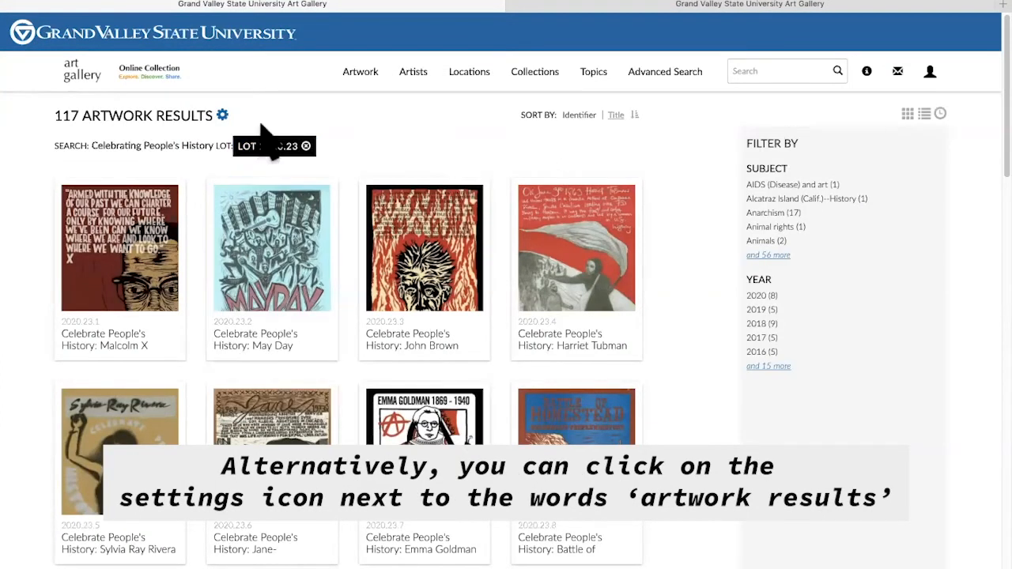
- Try adding all 117 results to a lightbox, cancel, then switch to selecting individual results
click(222, 115)
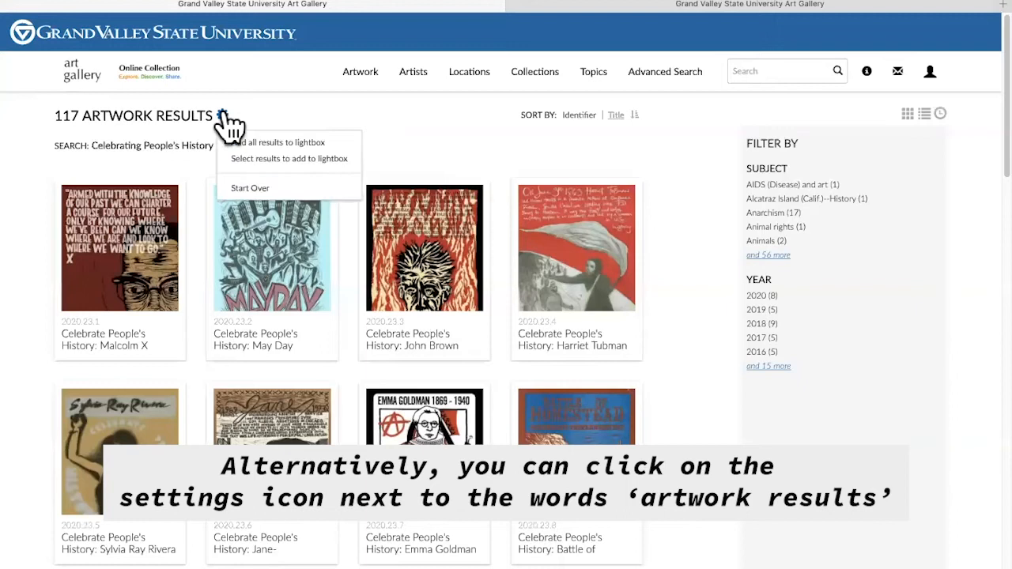
click(272, 143)
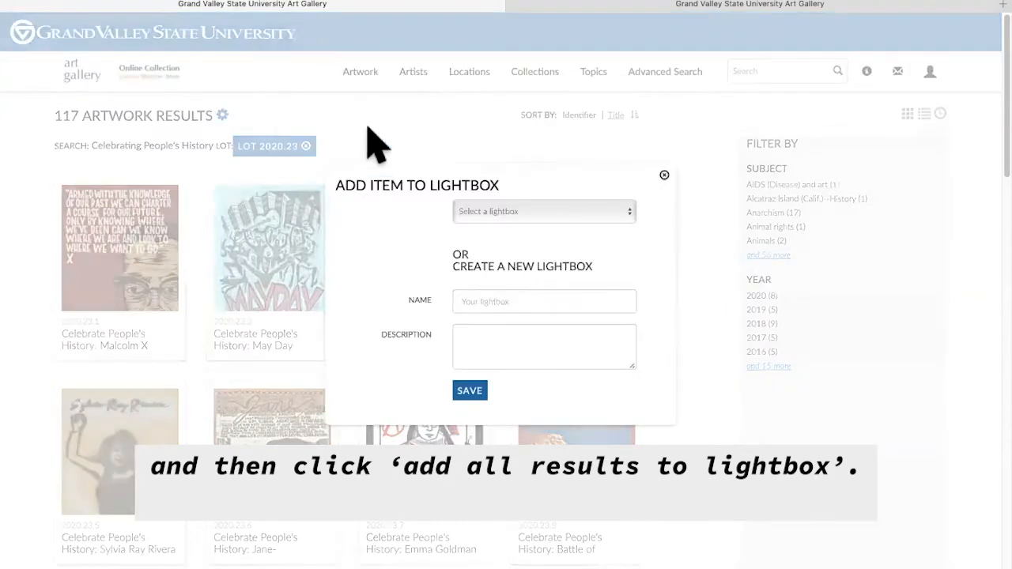
click(245, 103)
click(224, 116)
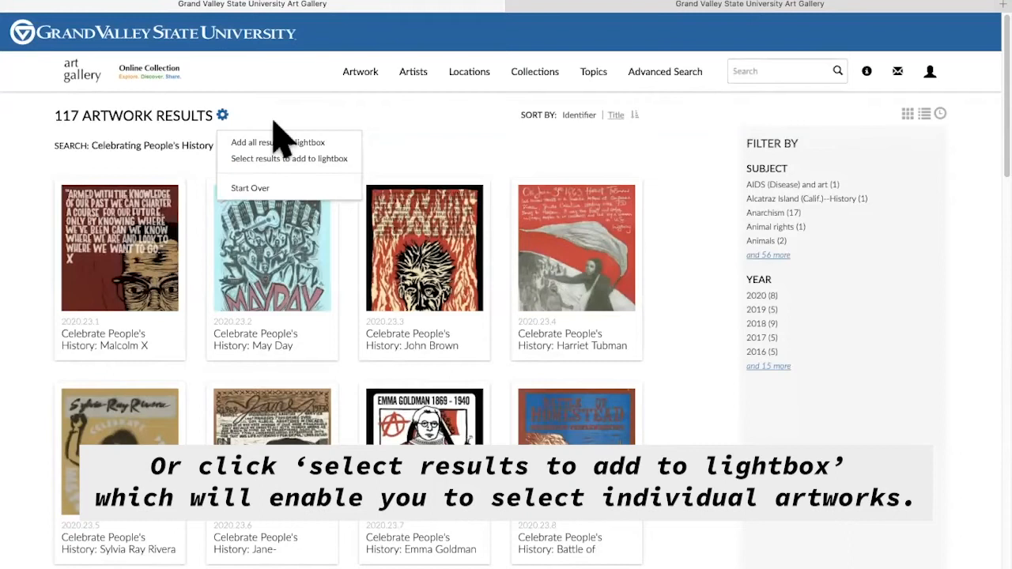
click(294, 160)
- Tick the John Brown and Harriet Tubman posters in the results
click(482, 185)
click(634, 186)
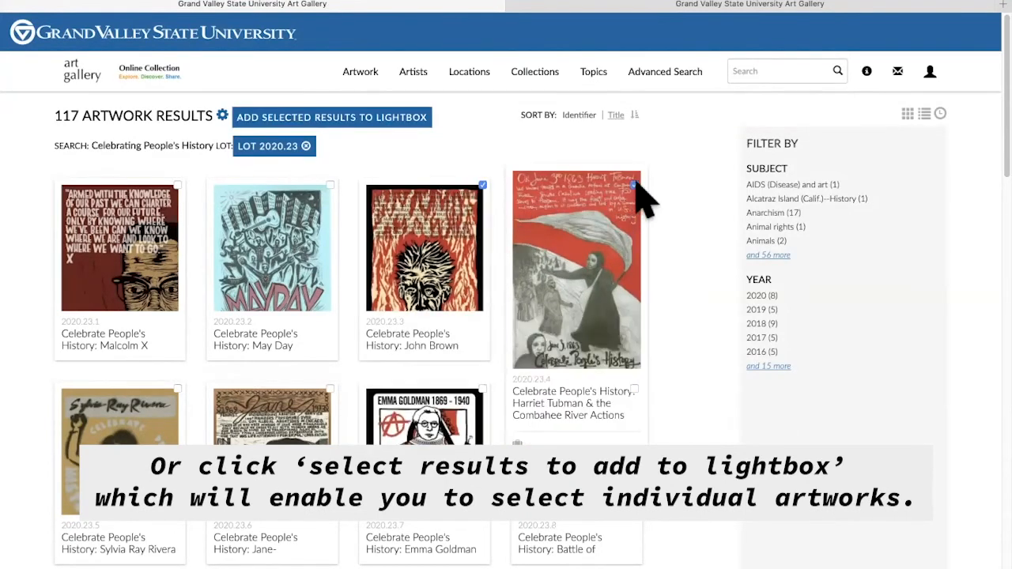
scroll(490, 403, down, 5)
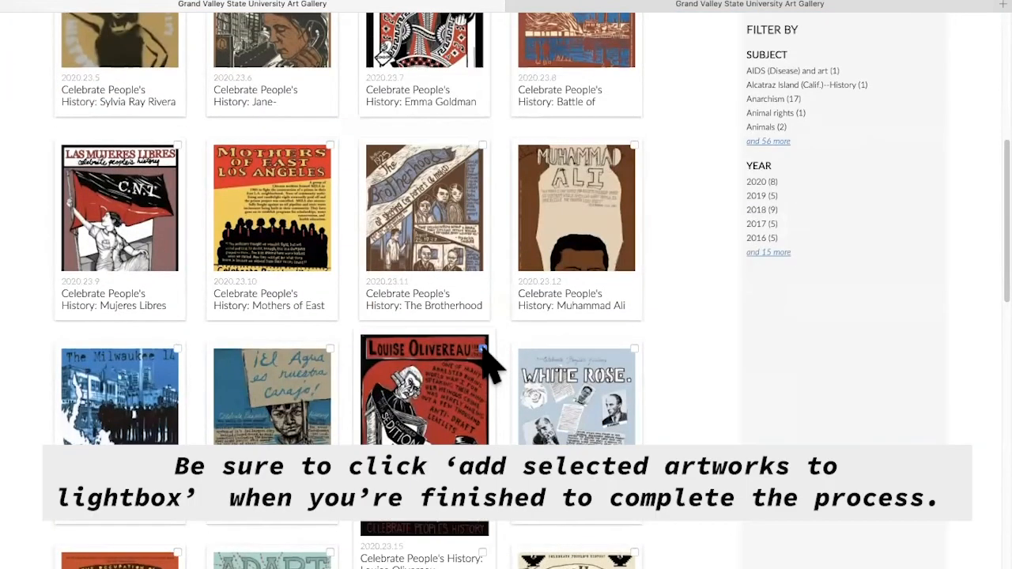
scroll(488, 364, up, 5)
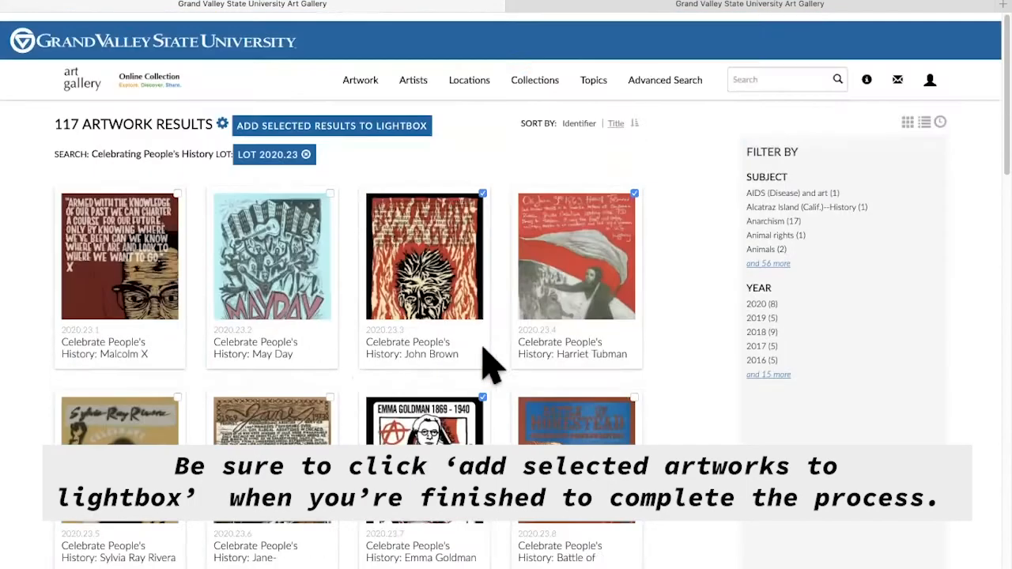
- Save the ticked posters into the Celebrating People's History Posters lightbox
click(385, 125)
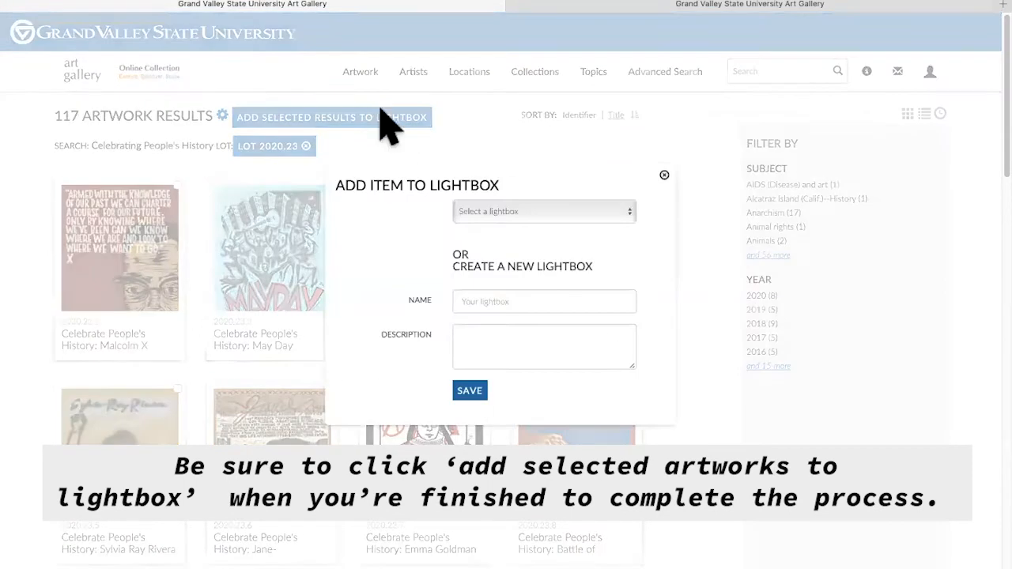
click(508, 211)
click(560, 568)
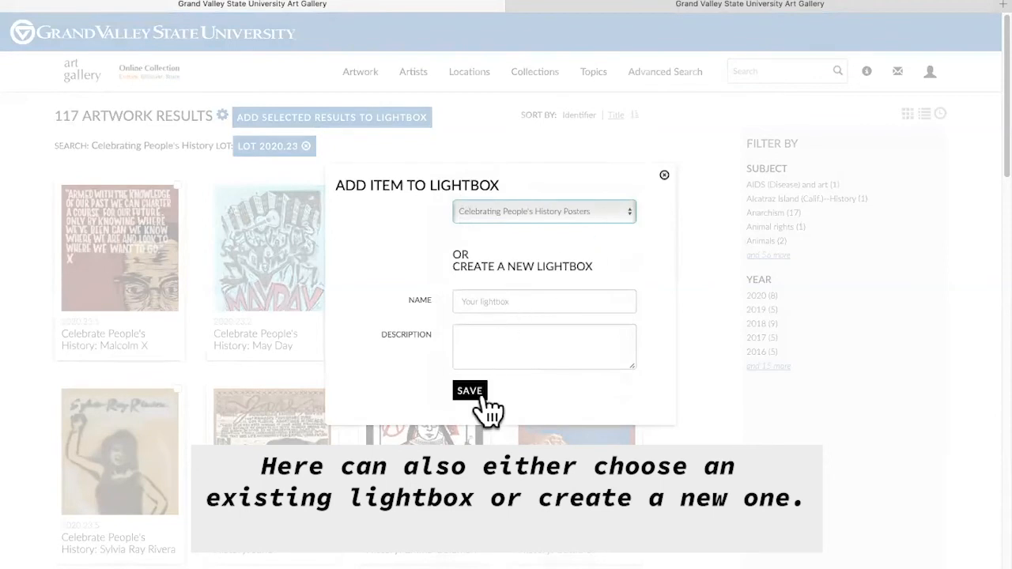
click(664, 175)
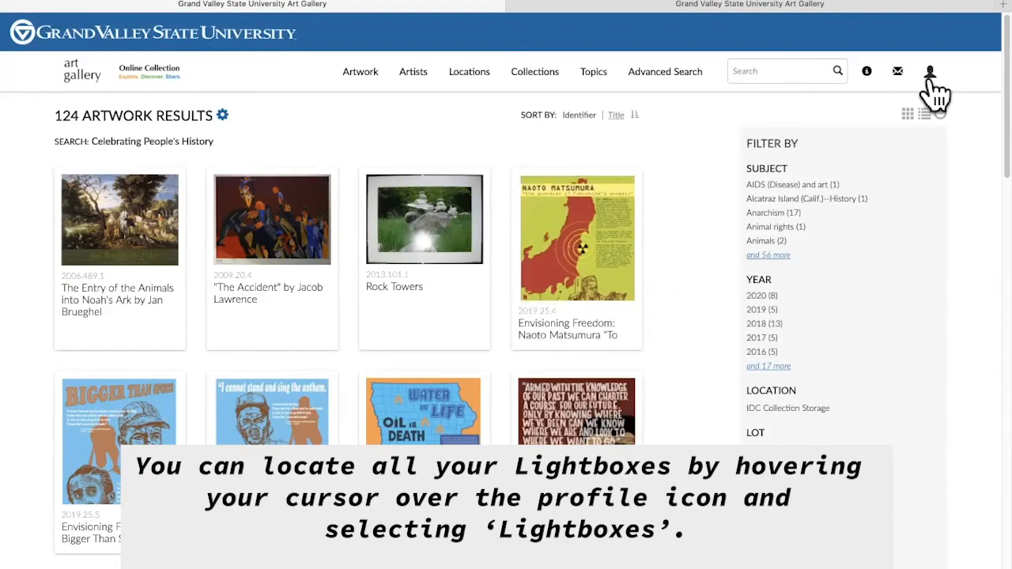
- Open the Lightboxes page and scroll down to the newest lightboxes
mouse_move(935, 71)
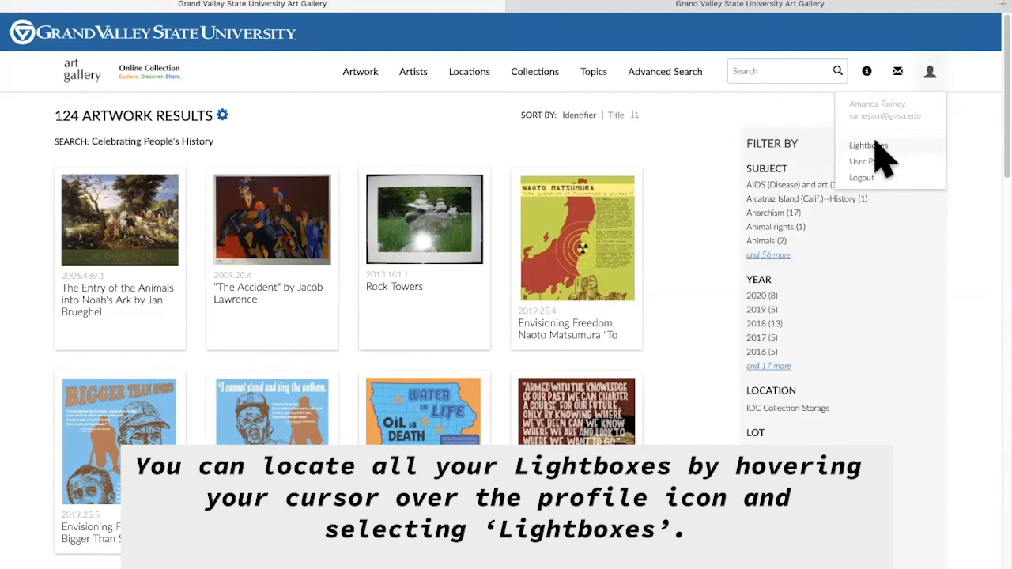
click(876, 146)
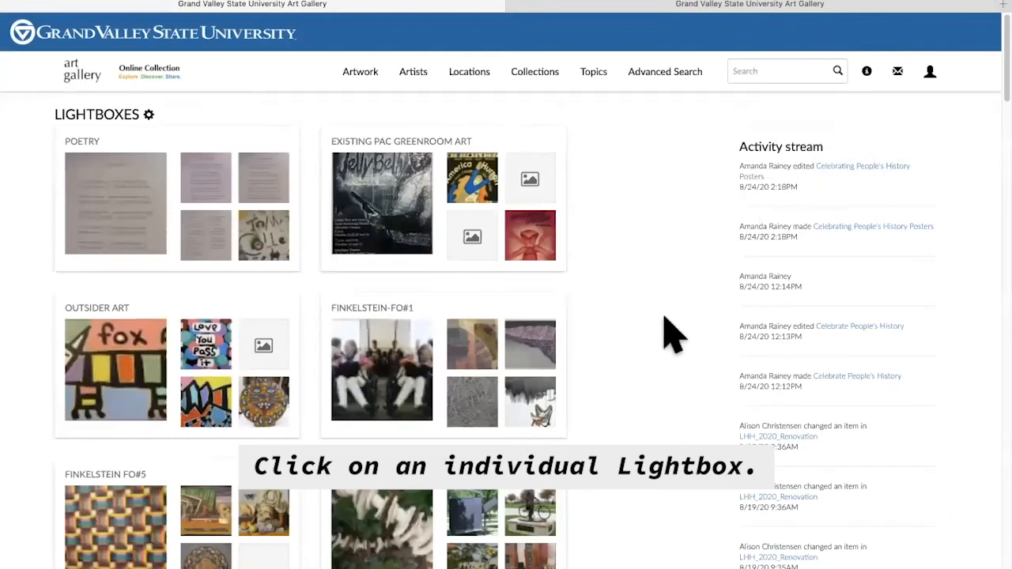
scroll(656, 356, down, 5)
scroll(649, 378, down, 20)
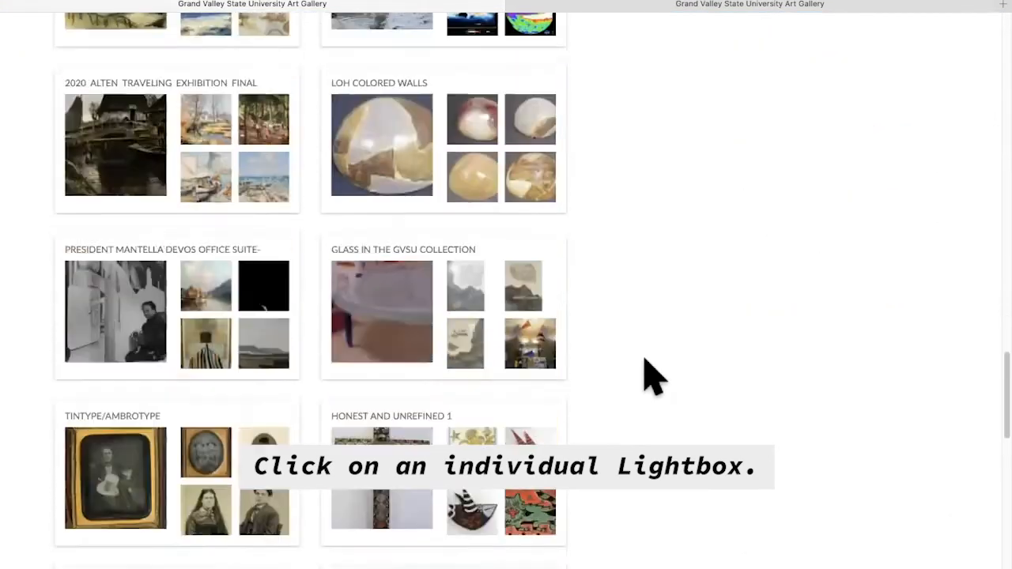
scroll(649, 377, down, 10)
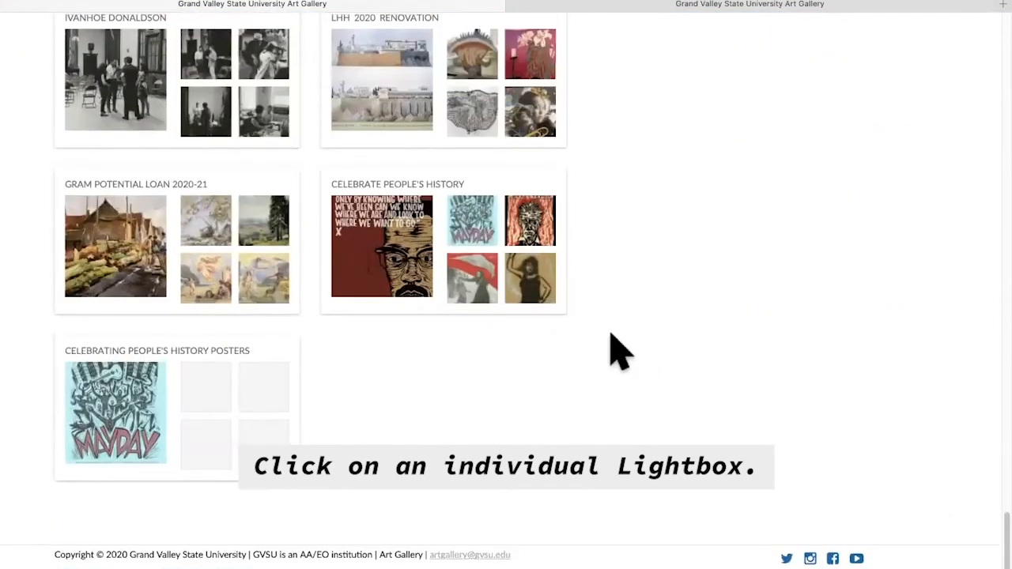
- Open the 117-item Celebrate People's History lightbox and run its presentation, advancing to the second poster
click(486, 276)
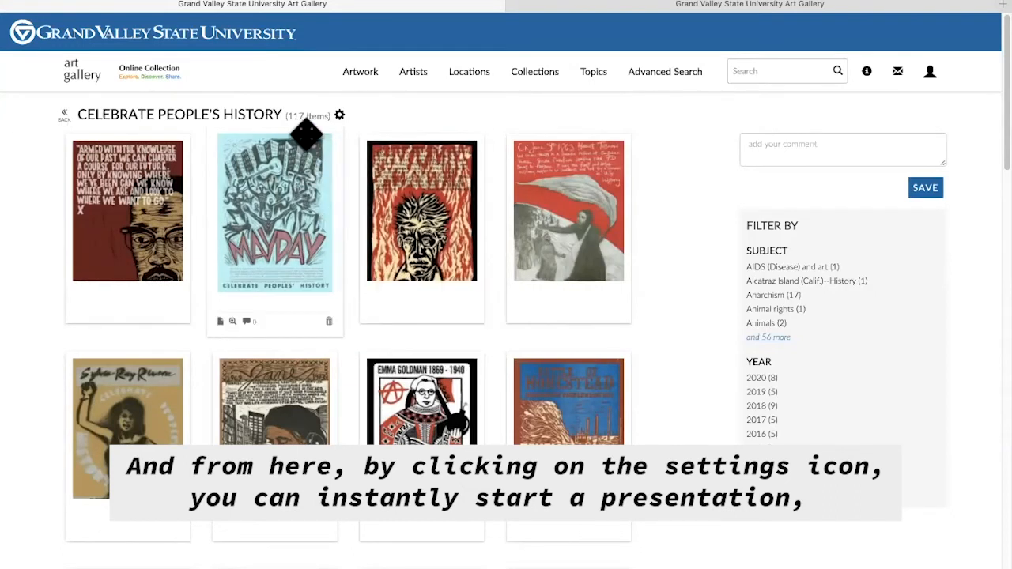
click(340, 115)
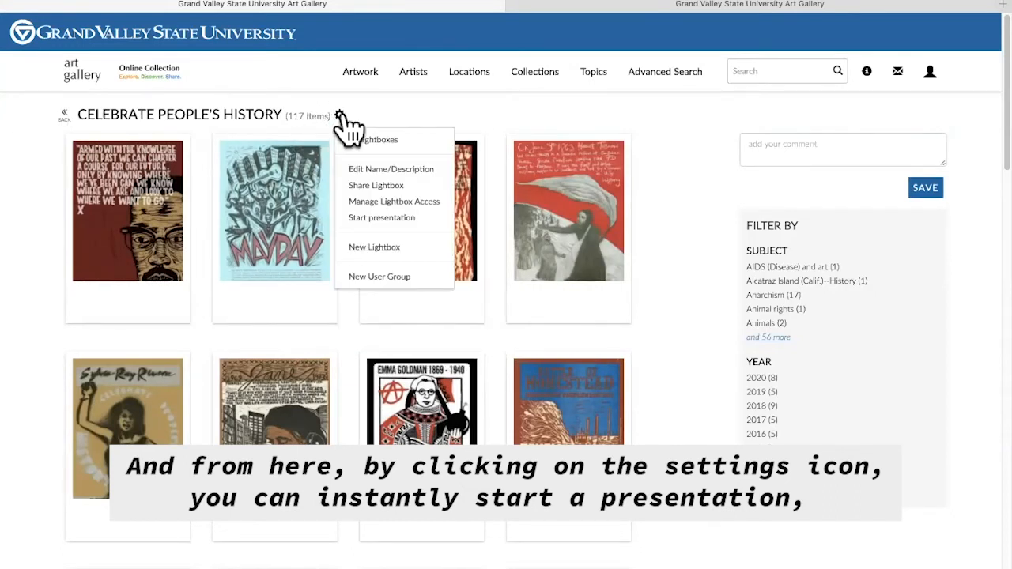
click(366, 218)
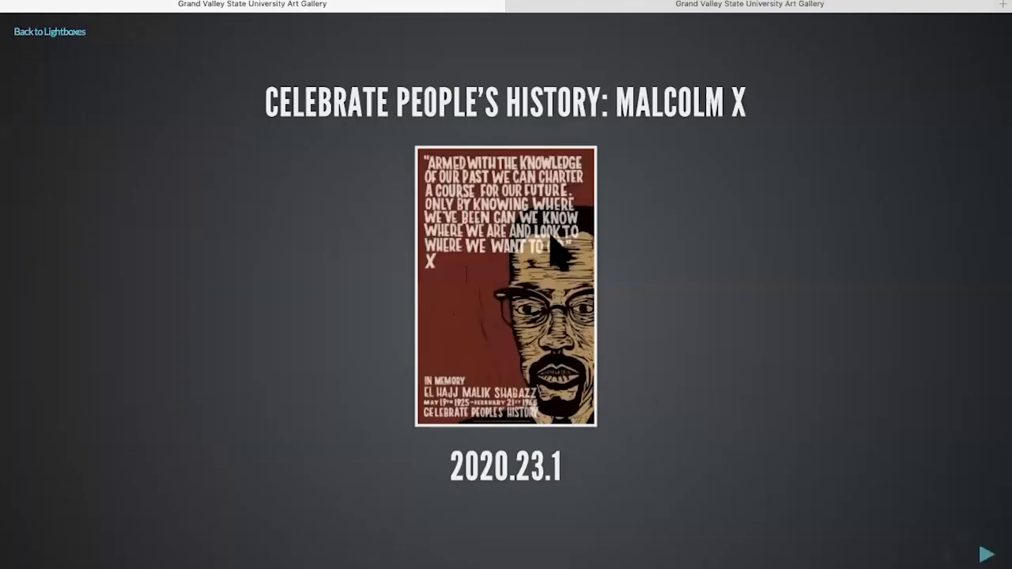
click(980, 550)
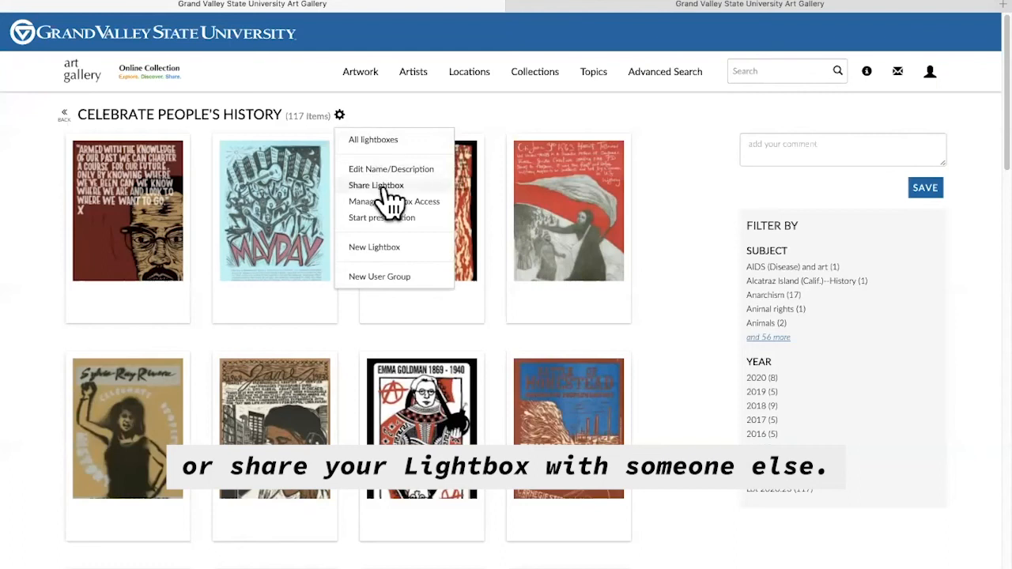
- Share the lightbox with the recipient's e-mail address at Can read access
click(388, 187)
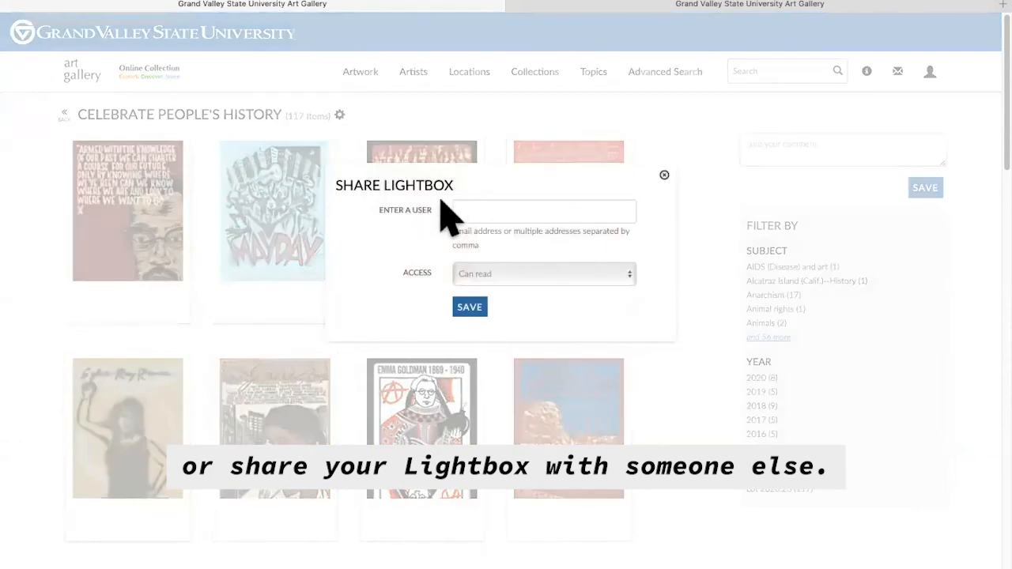
click(466, 209)
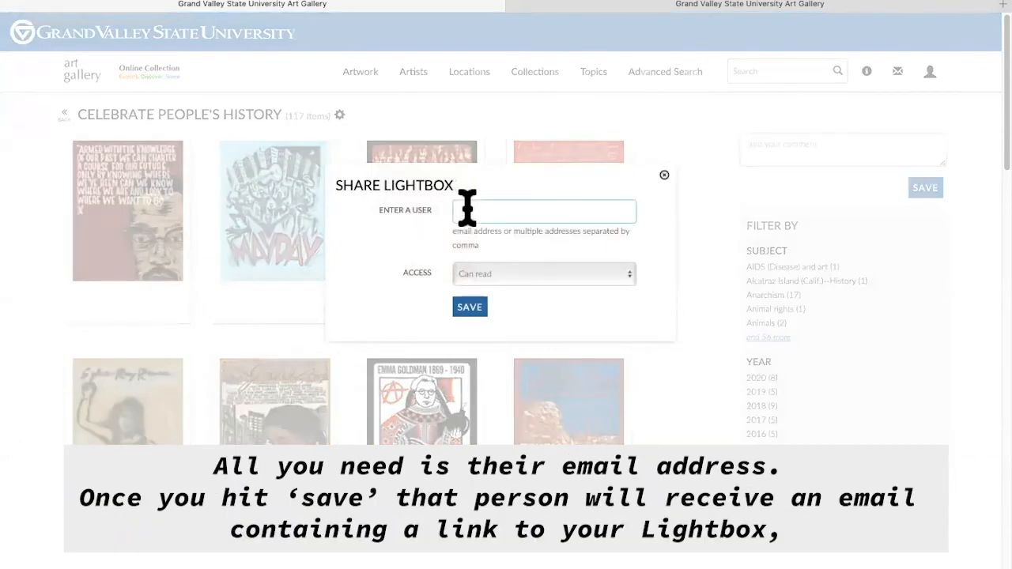
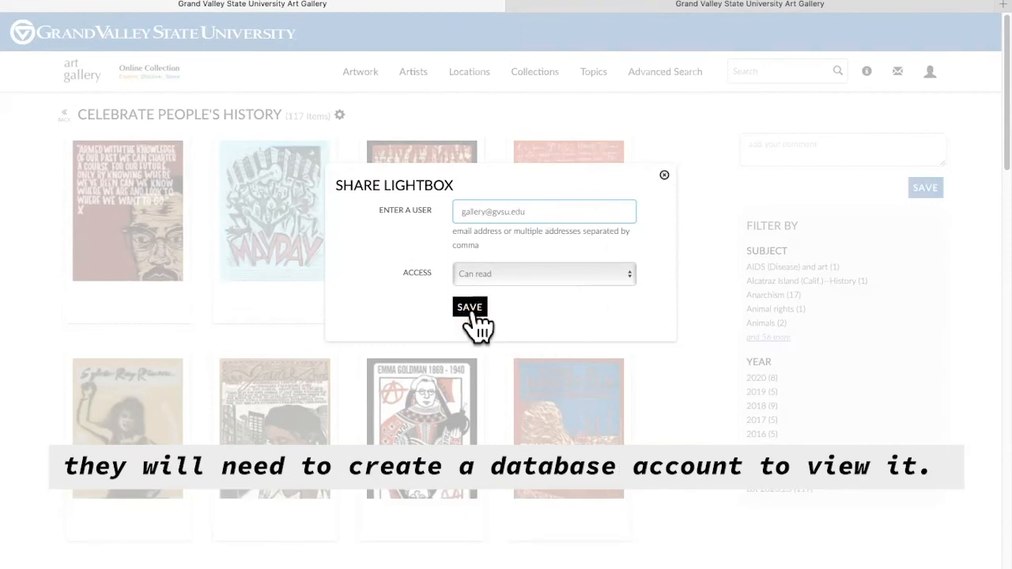
click(502, 276)
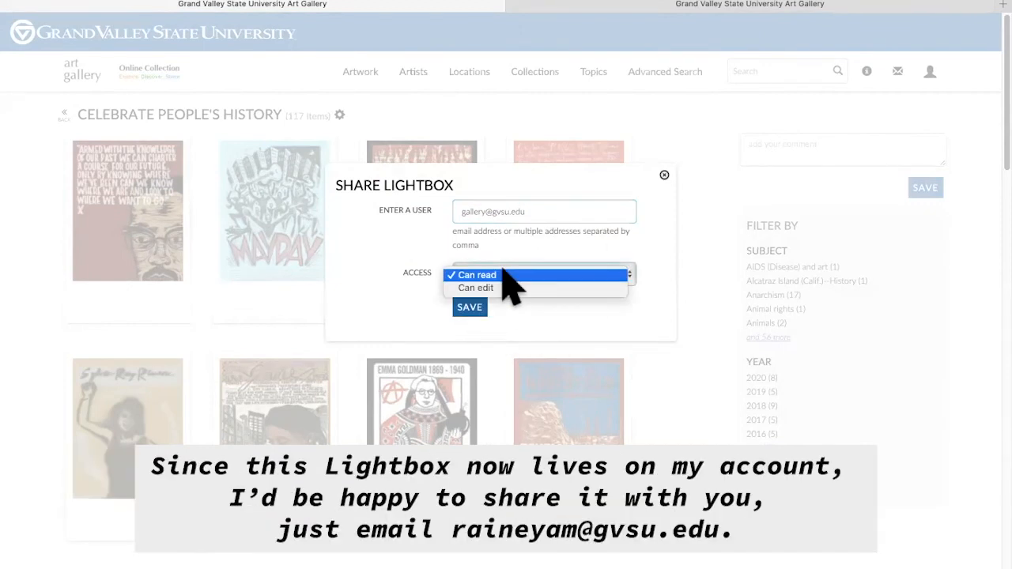
click(515, 326)
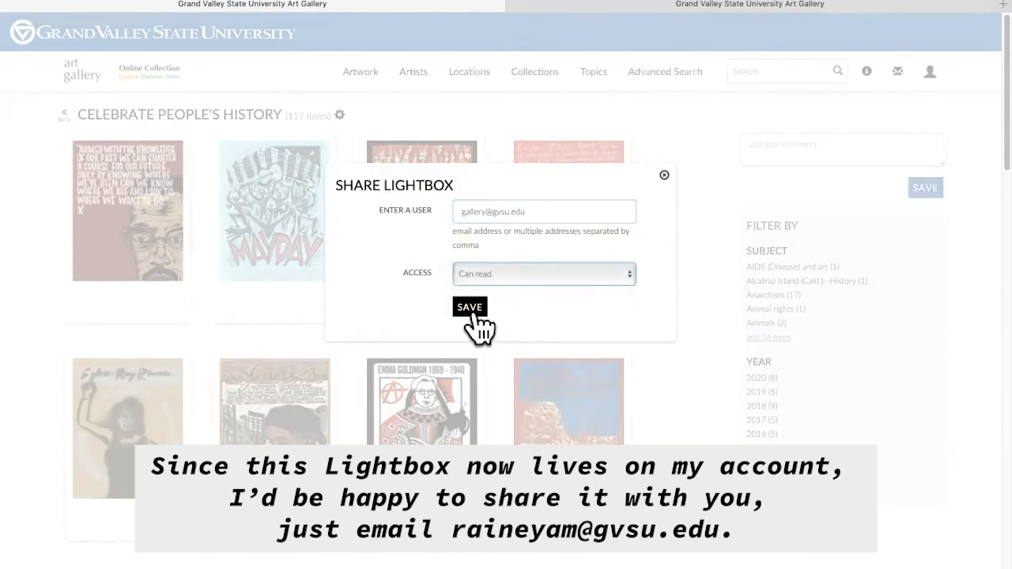
click(664, 176)
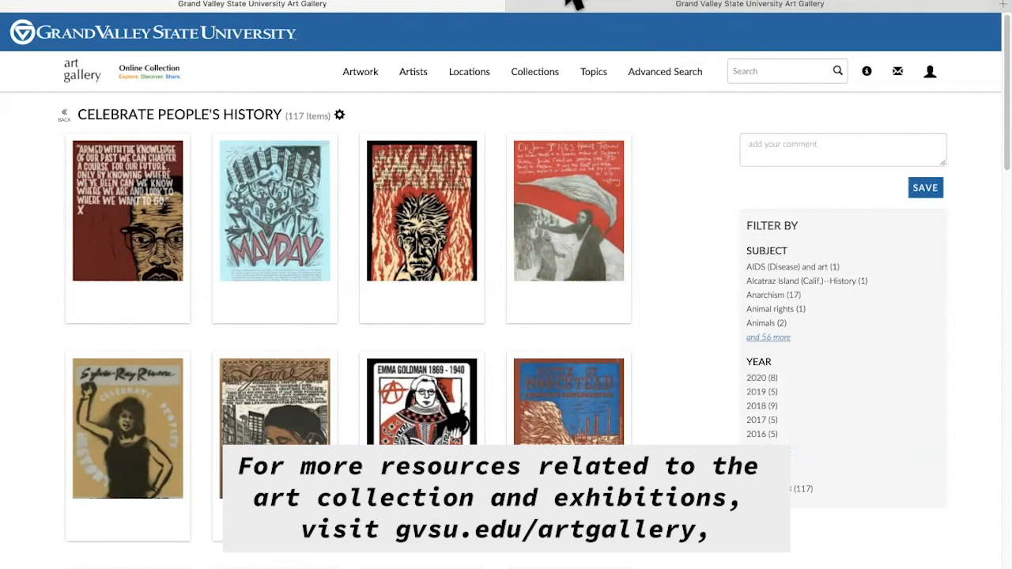
mouse_move(576, 2)
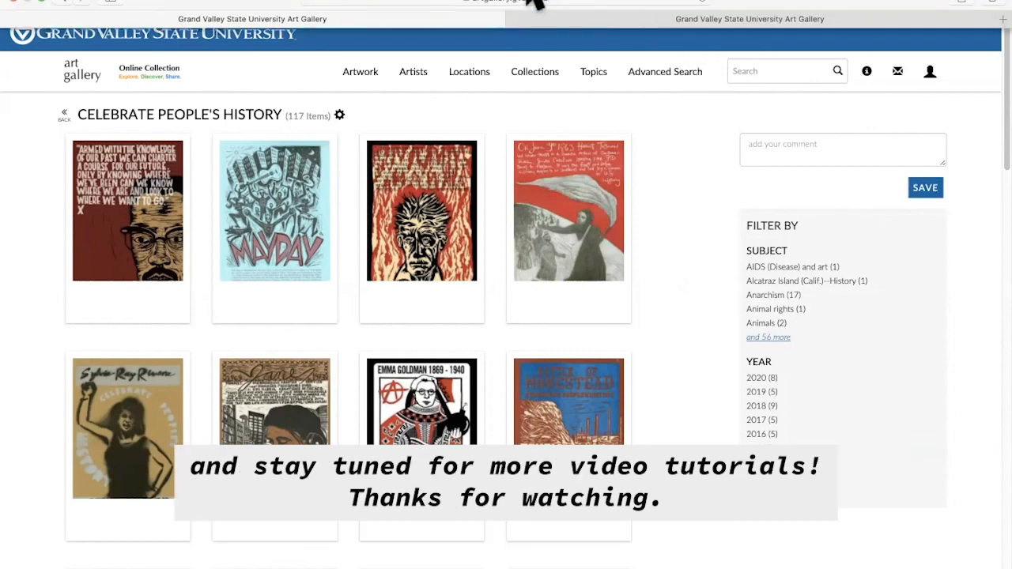